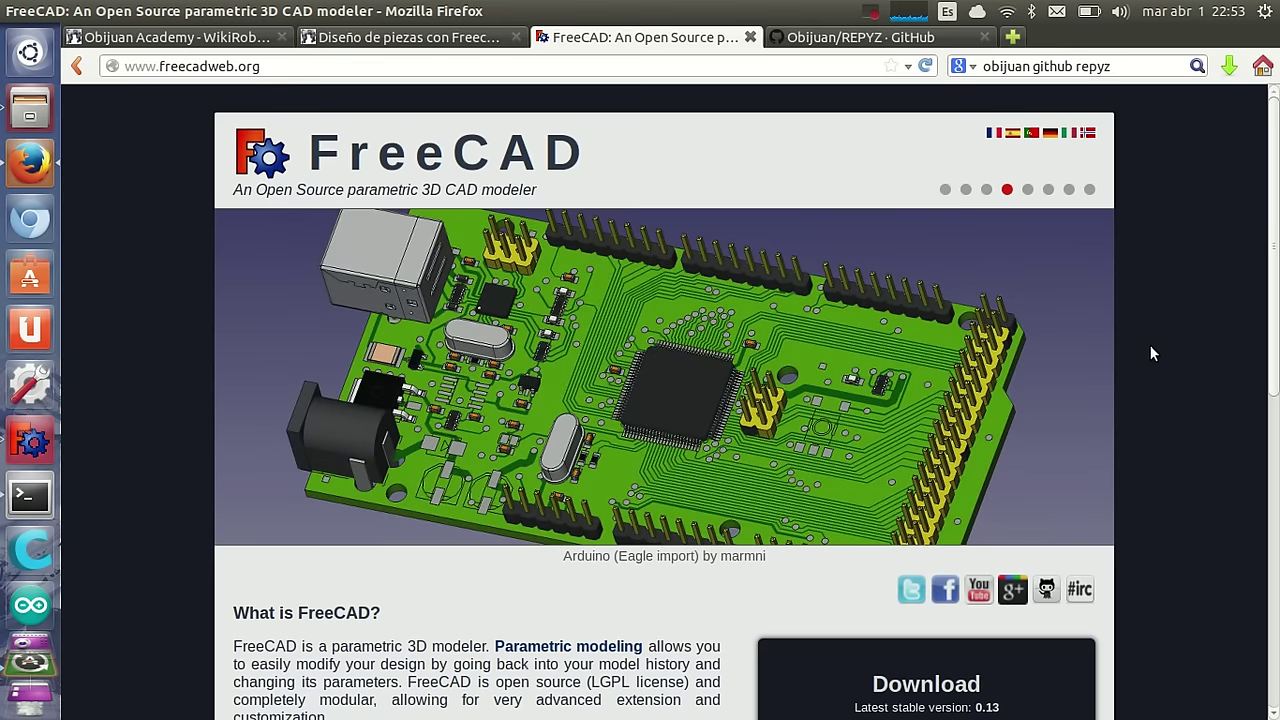
Step: Scroll the FreeCAD homepage, then flip its slideshow through featured models to the Toy train by wieszak
{"action": "scroll", "coordinate": [1159, 341], "scroll_direction": "down", "scroll_amount": 2}
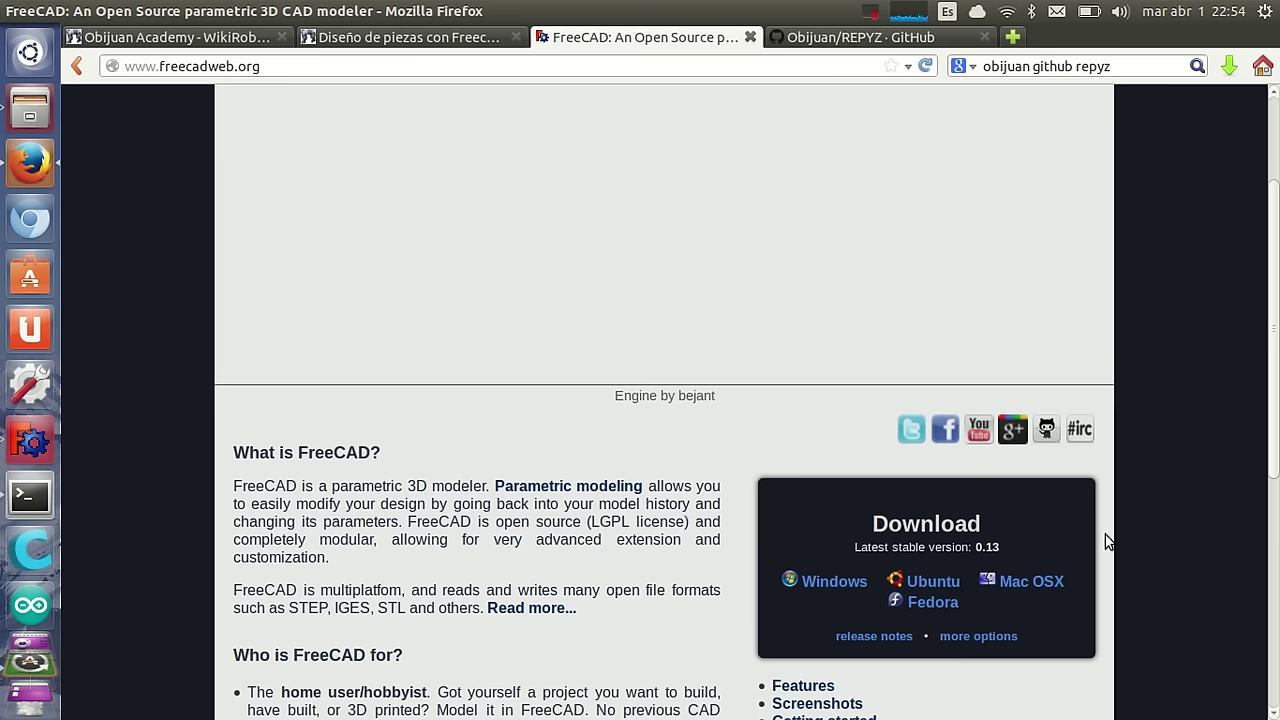
{"action": "scroll", "coordinate": [1112, 537], "scroll_direction": "up", "scroll_amount": 3}
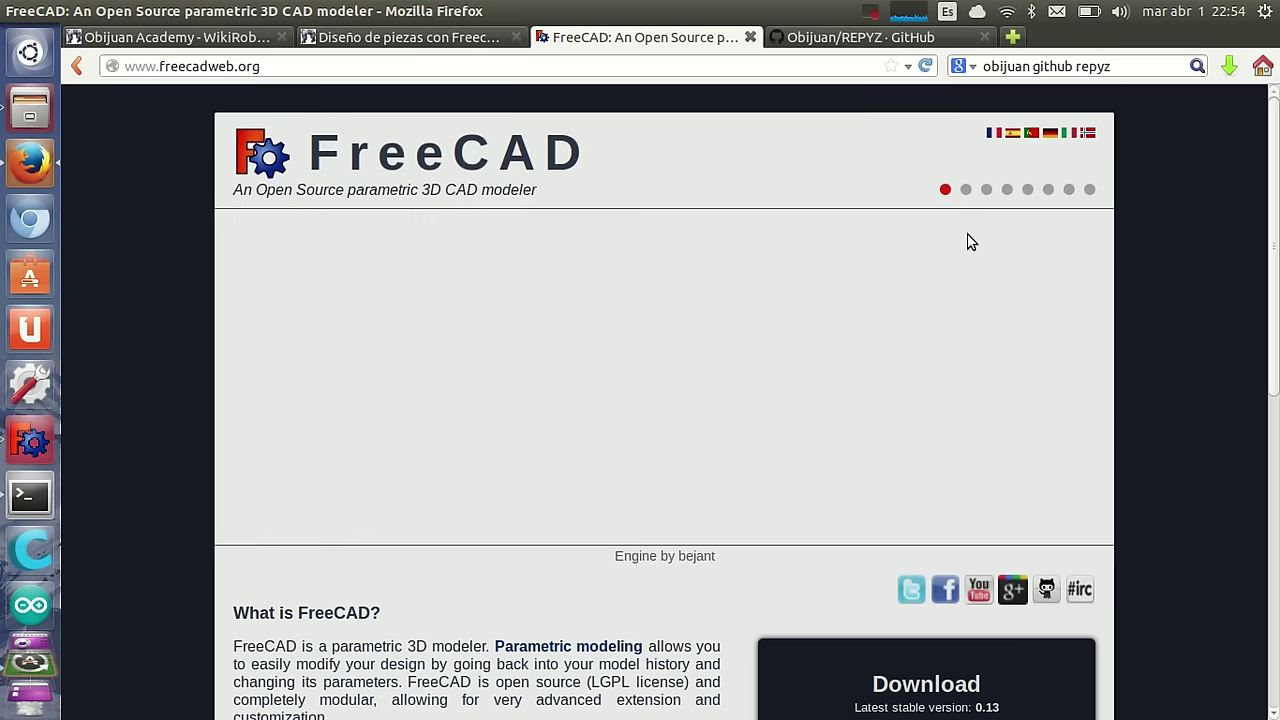
{"action": "left_click", "coordinate": [966, 190]}
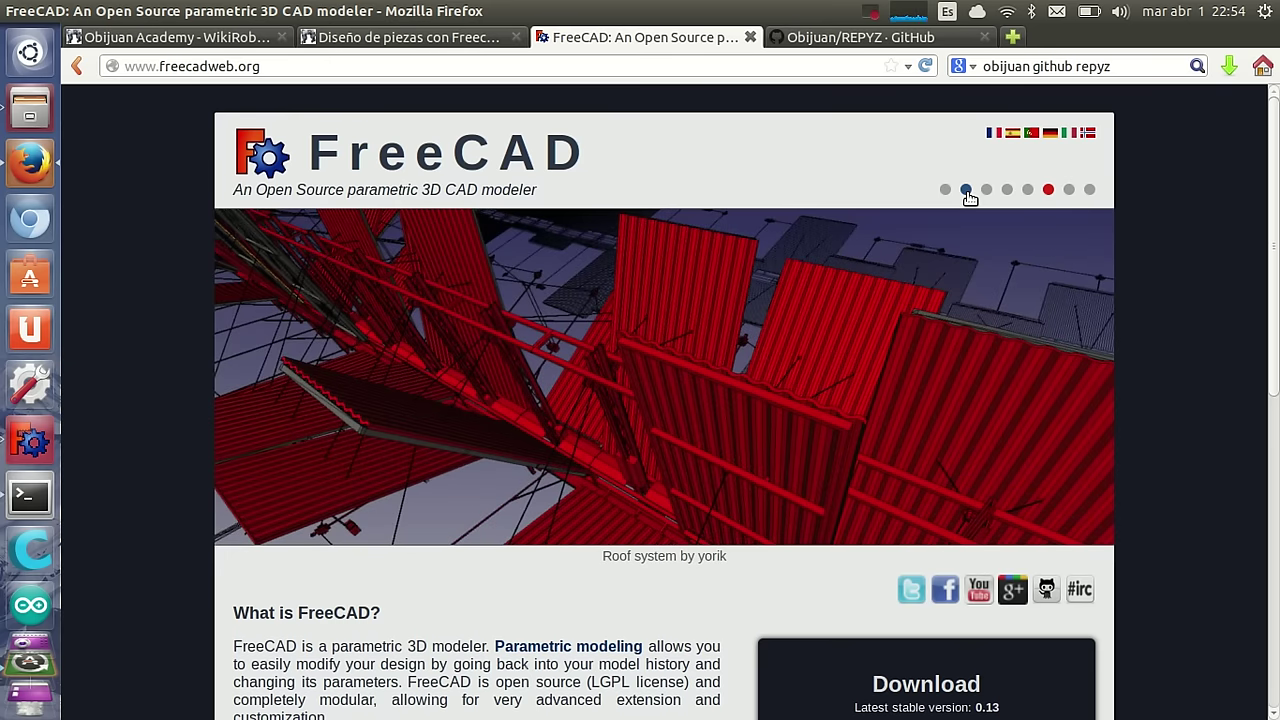
{"action": "left_click", "coordinate": [966, 190]}
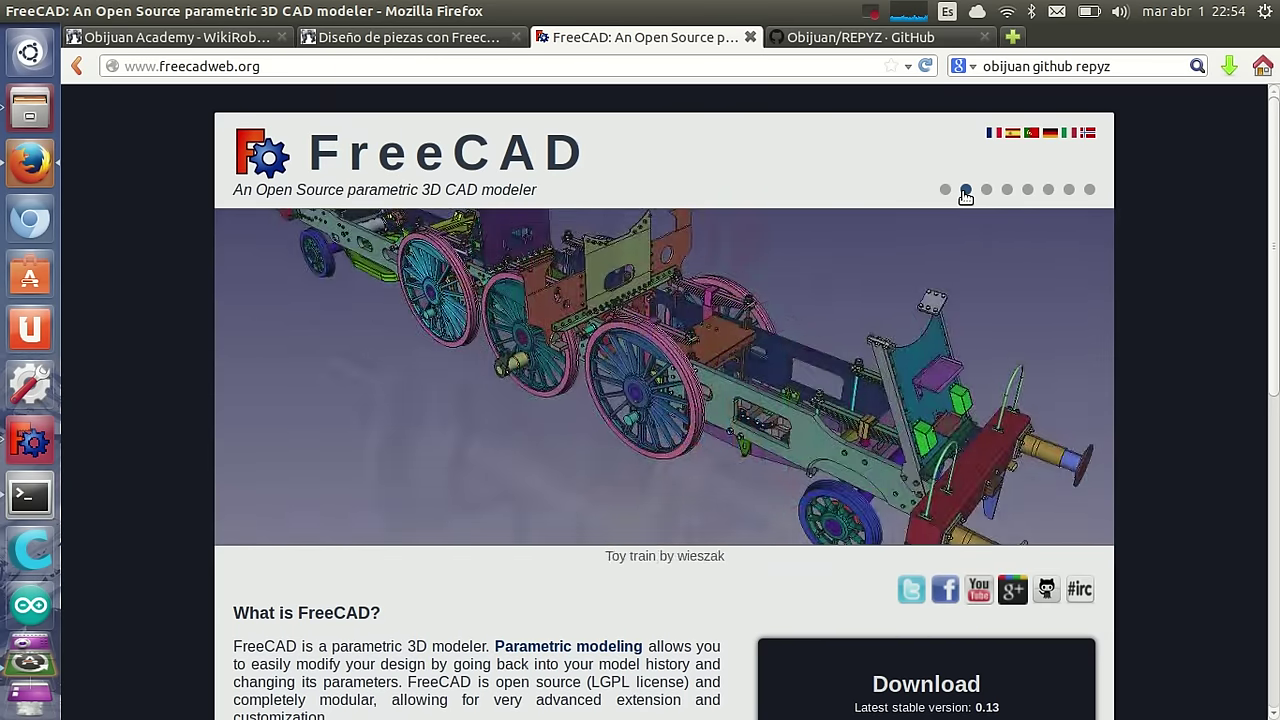
{"action": "left_click", "coordinate": [966, 190]}
Step: Back in FreeCAD, orbit the Mini-skybot-v2 robot to show its wheel servo and a frontal top view
{"action": "key", "text": "alt+Tab"}
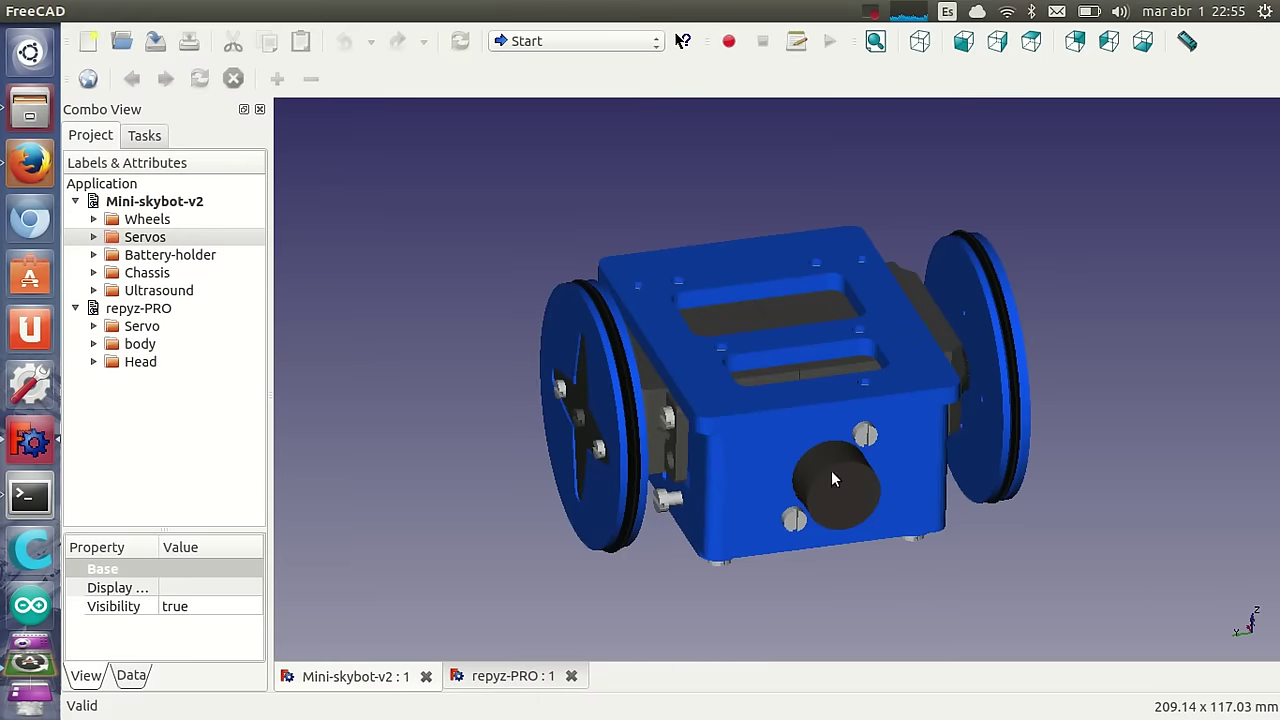
{"action": "middle_click_drag", "start_coordinate": [466, 449], "coordinate": [551, 462]}
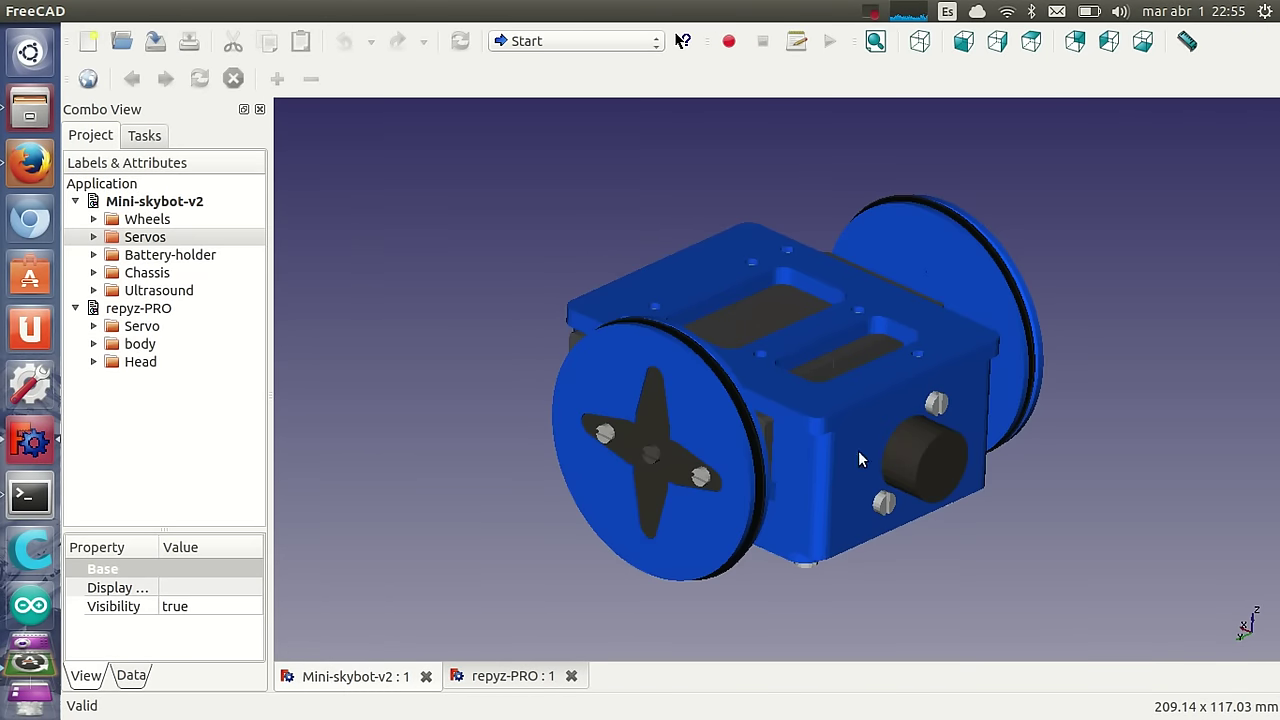
{"action": "mouse_move", "coordinate": [947, 421]}
{"action": "middle_mouse_down"}
{"action": "mouse_move", "coordinate": [894, 410]}
{"action": "mouse_move", "coordinate": [832, 450]}
{"action": "mouse_move", "coordinate": [830, 421]}
{"action": "mouse_move", "coordinate": [950, 415]}
{"action": "middle_mouse_up"}
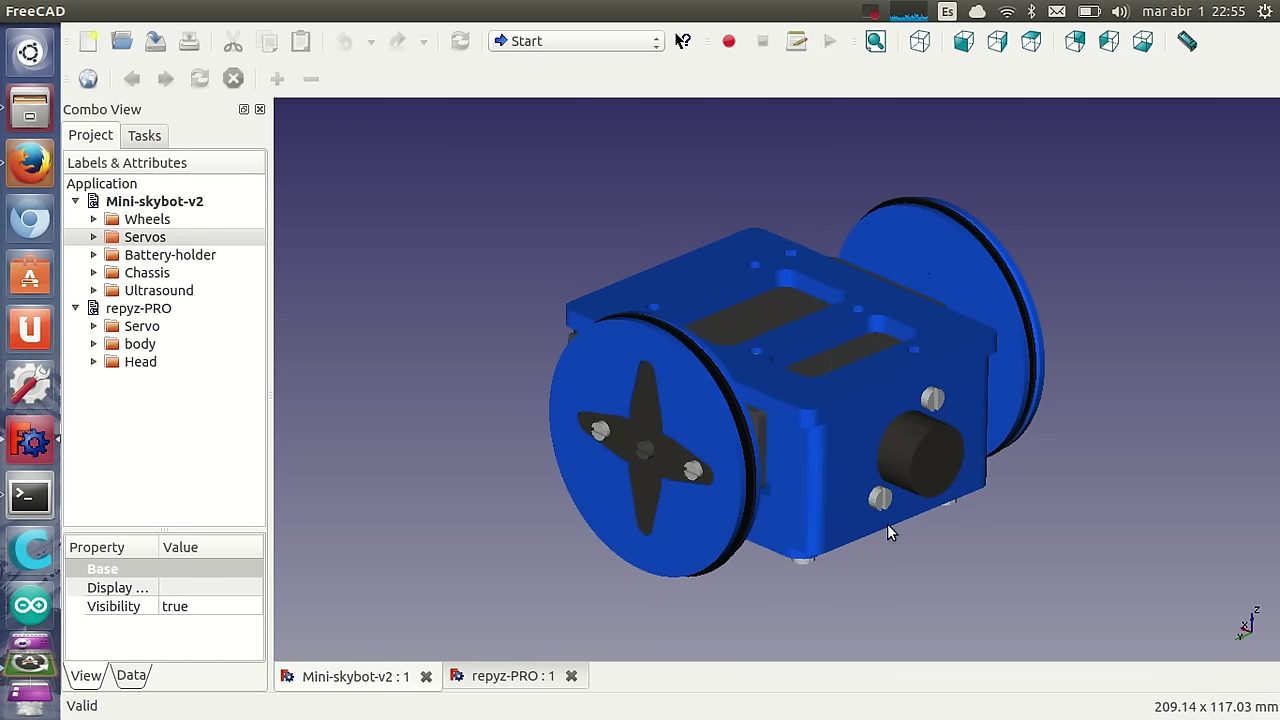
{"action": "mouse_move", "coordinate": [854, 499]}
{"action": "middle_mouse_down"}
{"action": "mouse_move", "coordinate": [770, 522]}
{"action": "mouse_move", "coordinate": [841, 422]}
{"action": "mouse_move", "coordinate": [560, 580]}
{"action": "middle_mouse_up"}
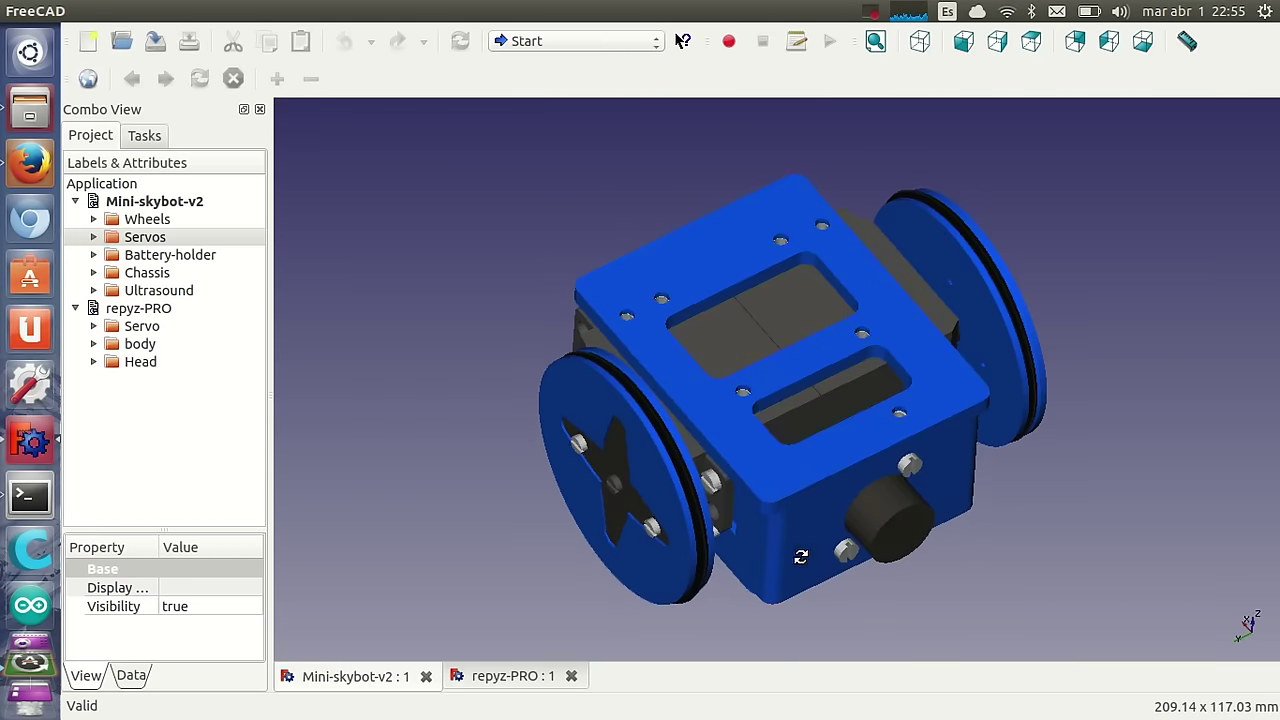
Step: Switch to the repyz-PRO document and orbit it from a side view to upright facing front
{"action": "left_click", "coordinate": [525, 678]}
{"action": "mouse_move", "coordinate": [549, 362]}
{"action": "middle_mouse_down"}
{"action": "mouse_move", "coordinate": [829, 421]}
{"action": "mouse_move", "coordinate": [363, 400]}
{"action": "mouse_move", "coordinate": [740, 311]}
{"action": "mouse_move", "coordinate": [857, 323]}
{"action": "middle_mouse_up"}
{"action": "mouse_move", "coordinate": [843, 411]}
{"action": "middle_mouse_down"}
{"action": "mouse_move", "coordinate": [934, 503]}
{"action": "mouse_move", "coordinate": [993, 490]}
{"action": "mouse_move", "coordinate": [567, 445]}
{"action": "mouse_move", "coordinate": [583, 514]}
{"action": "mouse_move", "coordinate": [671, 337]}
{"action": "mouse_move", "coordinate": [788, 457]}
{"action": "middle_mouse_up"}
{"action": "mouse_move", "coordinate": [884, 496]}
{"action": "middle_mouse_down"}
{"action": "mouse_move", "coordinate": [654, 374]}
{"action": "mouse_move", "coordinate": [897, 472]}
{"action": "mouse_move", "coordinate": [837, 480]}
{"action": "mouse_move", "coordinate": [640, 420]}
{"action": "mouse_move", "coordinate": [500, 437]}
{"action": "mouse_move", "coordinate": [603, 431]}
{"action": "middle_mouse_up"}
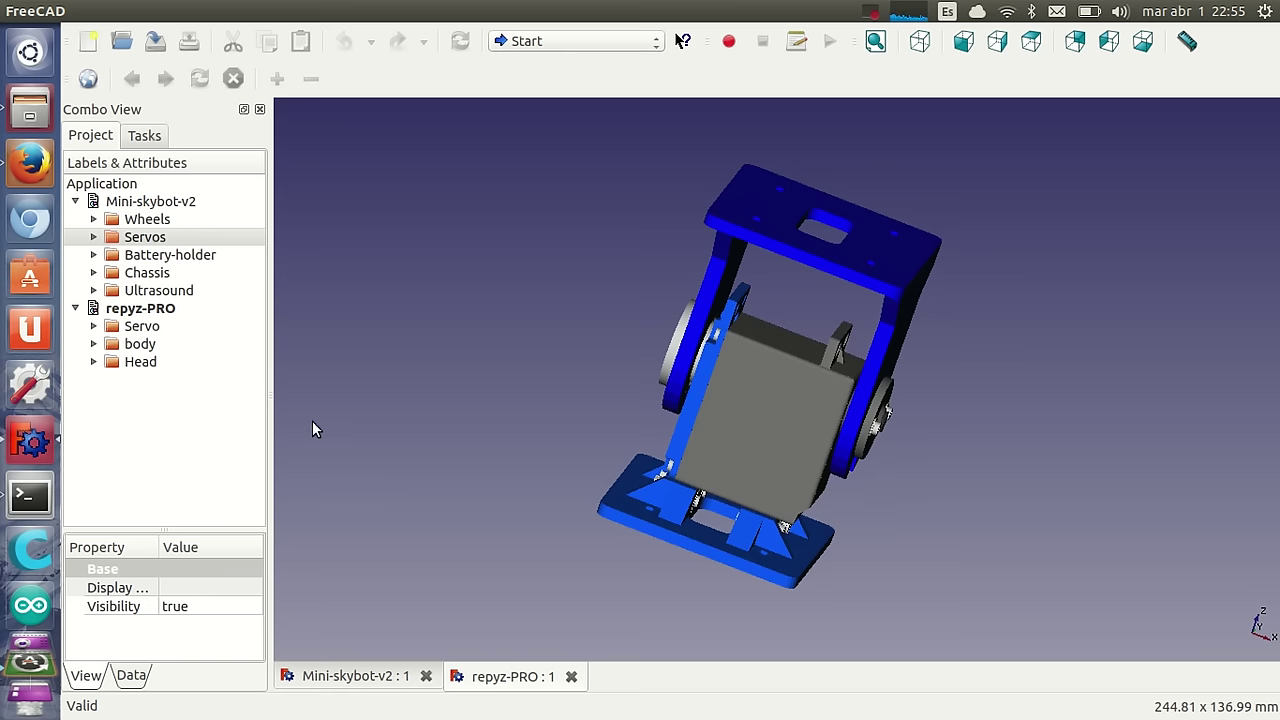
Step: Return to the freecadweb.org page in Firefox and scroll down to the 'What is FreeCAD?' section
{"action": "left_click", "coordinate": [30, 163]}
{"action": "scroll", "coordinate": [633, 362], "scroll_direction": "down", "scroll_amount": 3}
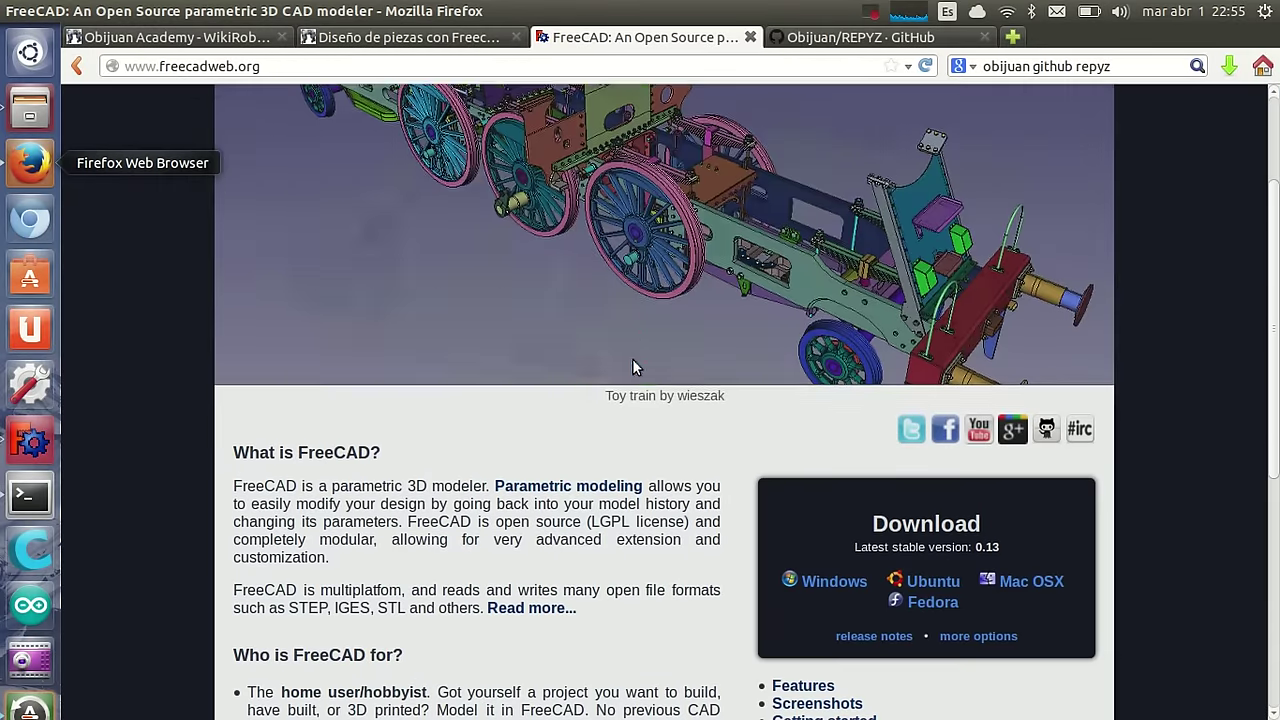
{"action": "scroll", "coordinate": [717, 465], "scroll_direction": "down", "scroll_amount": 2}
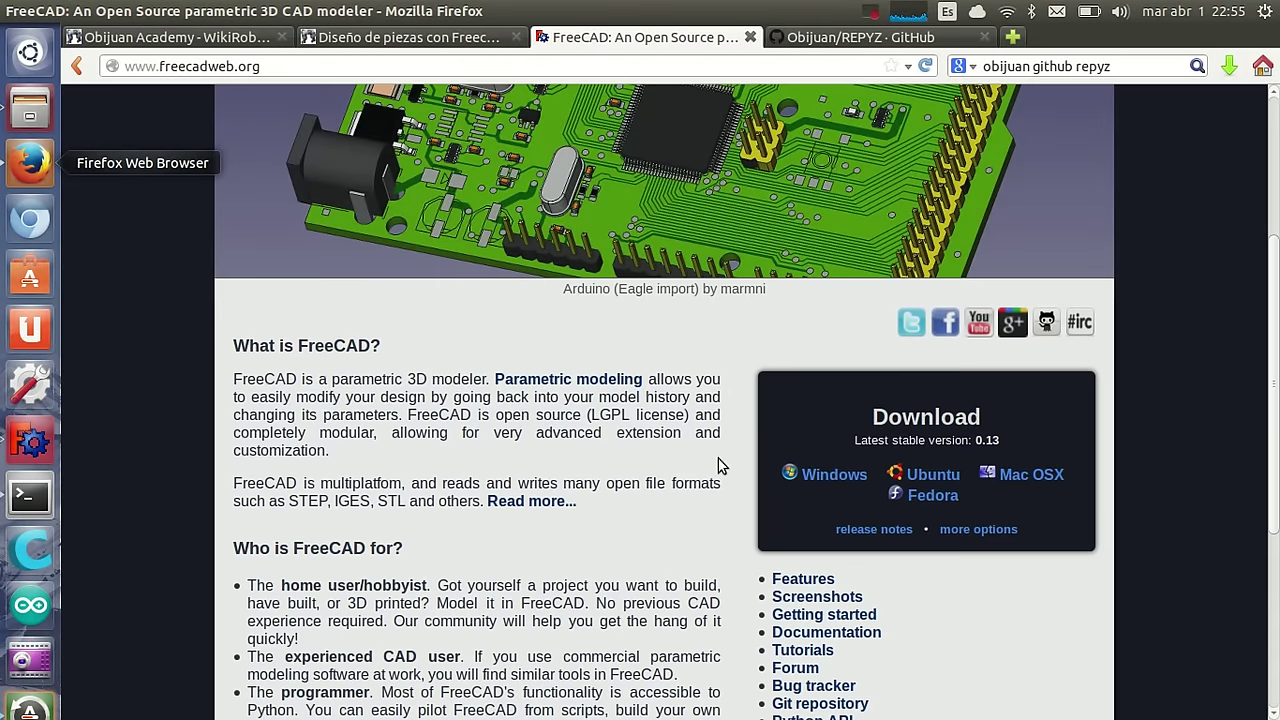